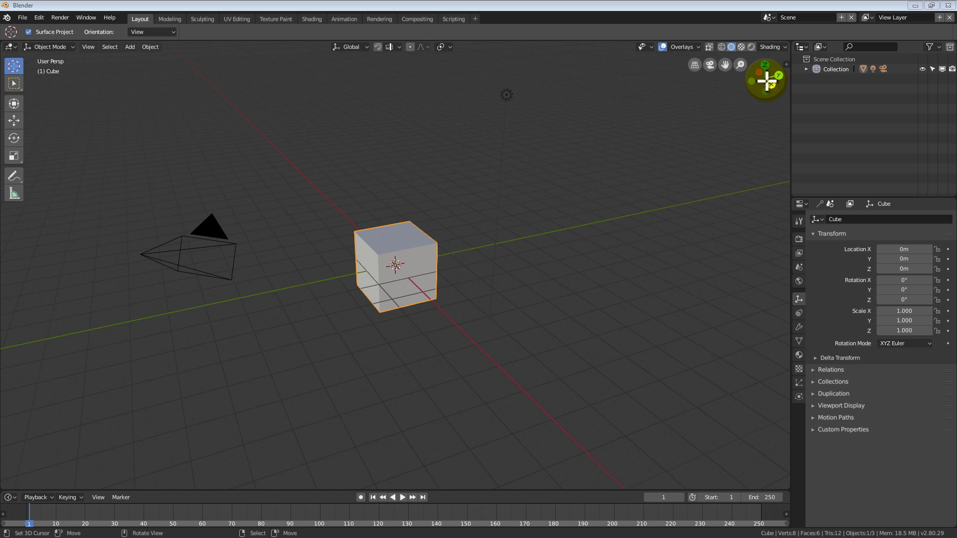
Orbit and snap the view with the navigation gizmo, then zoom out and pan around the cube
mouse_move(766, 81)
mouse_down()
mouse_move(815, 96)
mouse_move(782, 65)
mouse_move(783, 119)
mouse_move(723, 54)
mouse_move(406, 274)
mouse_move(747, 82)
mouse_up()
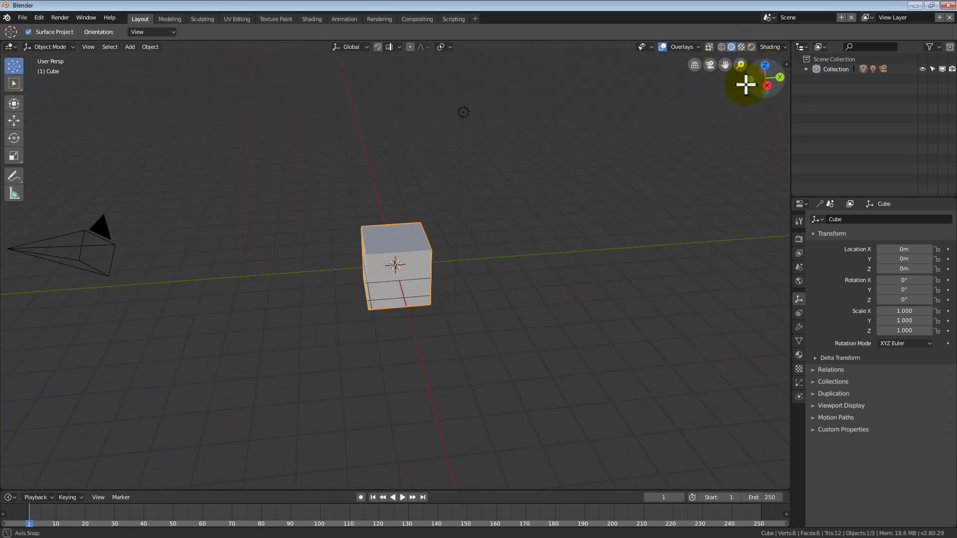
click(770, 83)
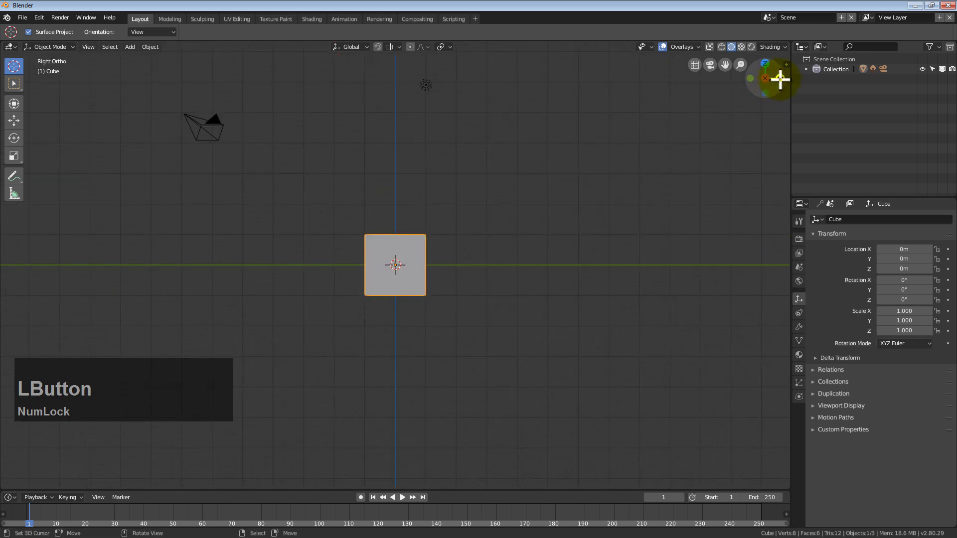
click(782, 80)
click(781, 83)
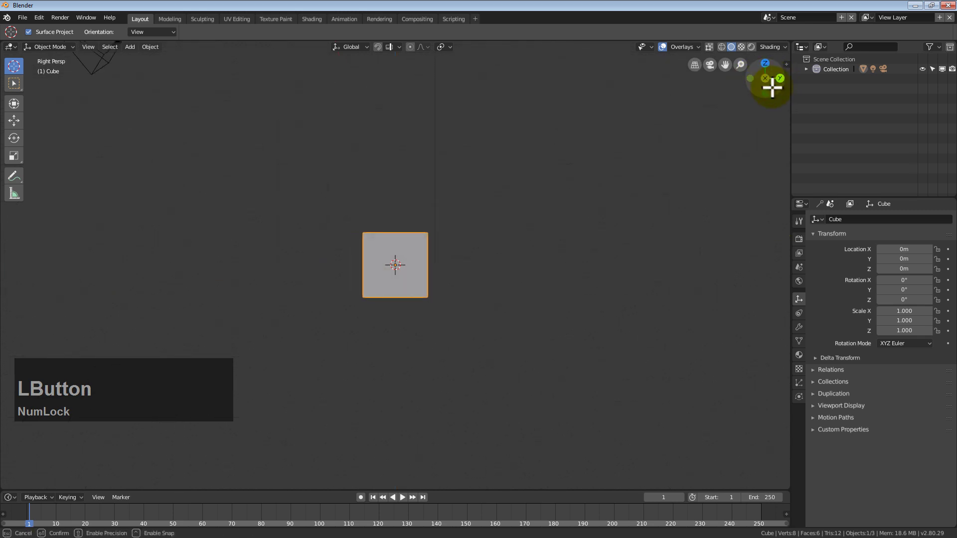
mouse_move(770, 91)
mouse_down()
mouse_move(30, 108)
mouse_move(28, 118)
mouse_up()
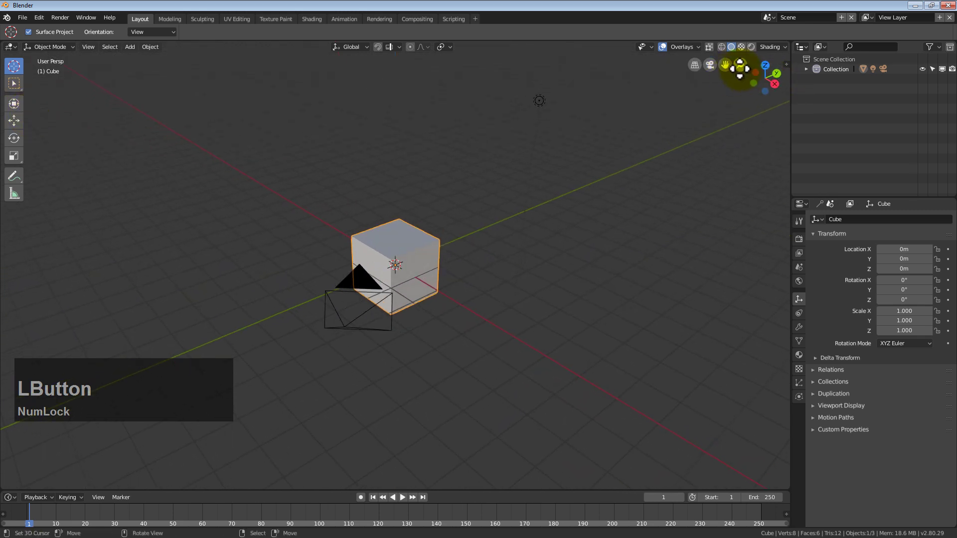
drag(739, 66, 748, 480)
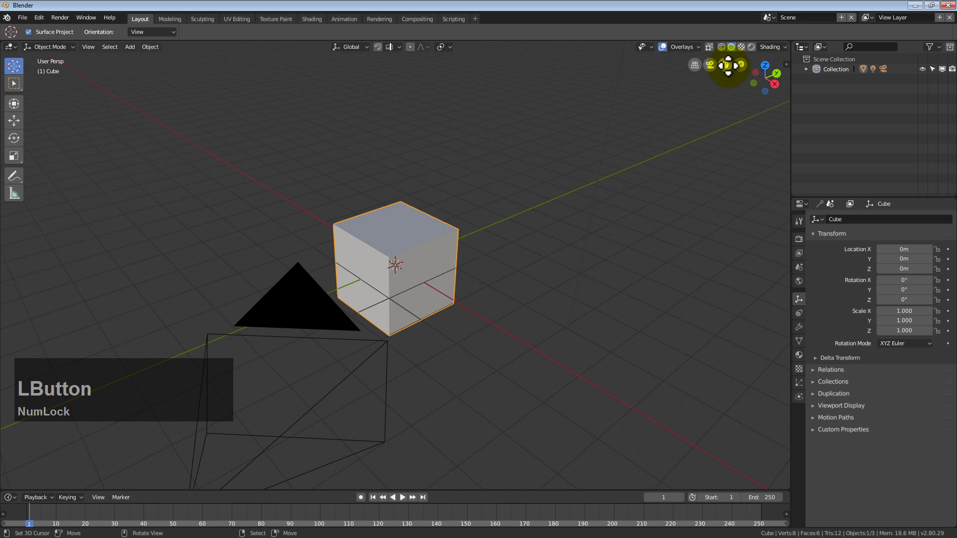
mouse_move(723, 69)
mouse_down()
mouse_move(731, 96)
mouse_move(733, 77)
mouse_up()
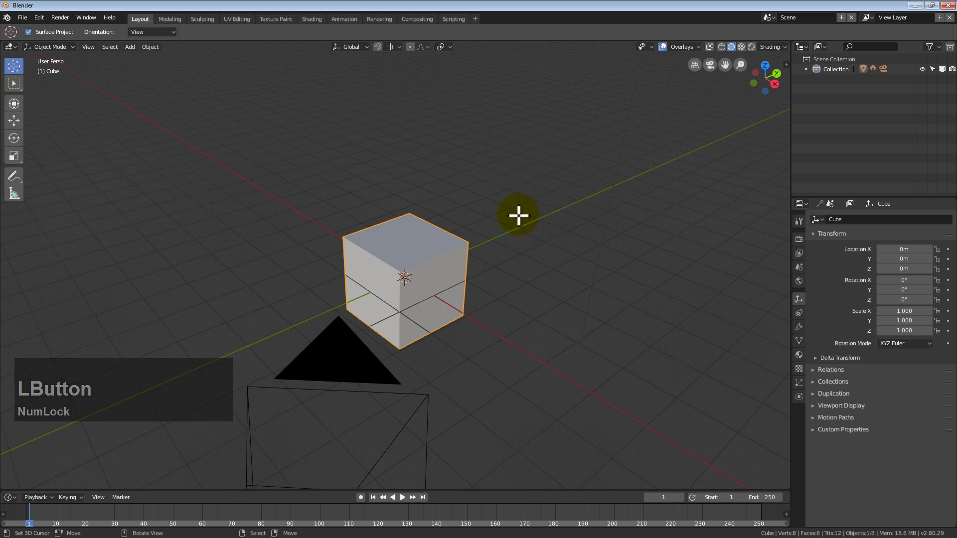
Orbit to a near-front angle and pan so the cube sits centred in the viewport
mouse_move(518, 224)
middle_down()
mouse_move(492, 195)
mouse_move(486, 246)
mouse_move(551, 195)
mouse_move(397, 226)
mouse_move(539, 248)
mouse_move(465, 199)
mouse_move(506, 220)
mouse_move(483, 262)
middle_up()
scroll(462, 284, up, 1)
scroll(463, 283, up, 3)
scroll(463, 280, down, 4)
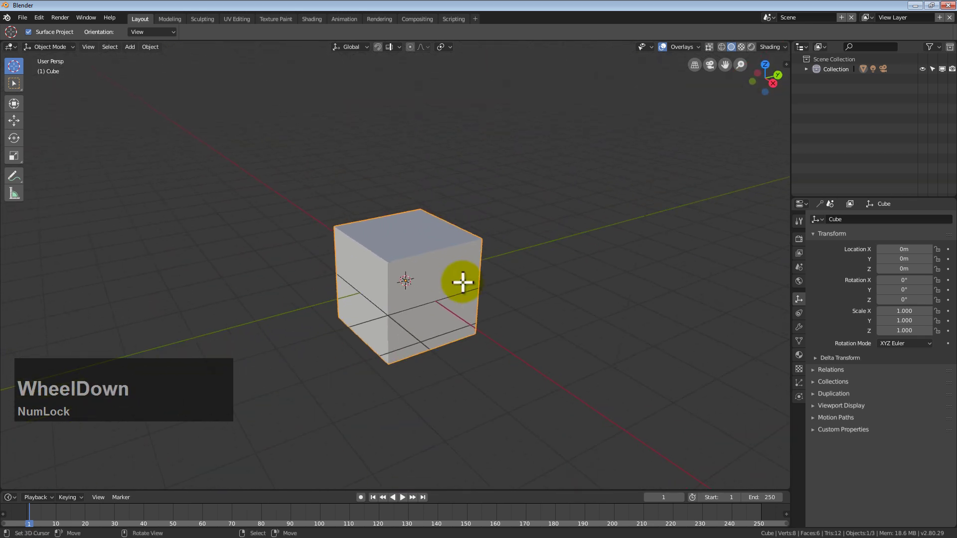
scroll(463, 280, up, 2)
scroll(463, 279, down, 1)
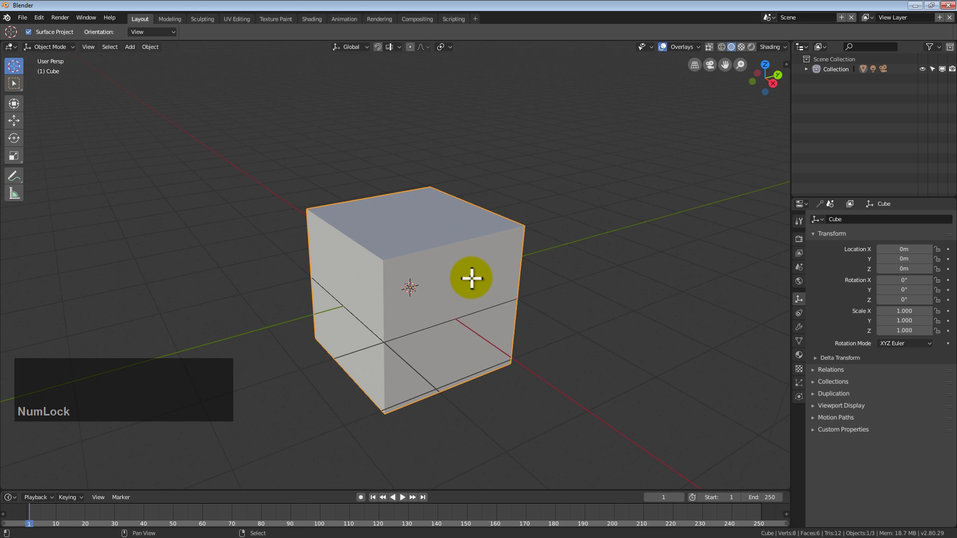
mouse_move(464, 279)
shift+middle_down()
mouse_move(539, 213)
mouse_move(541, 262)
shift+middle_up()
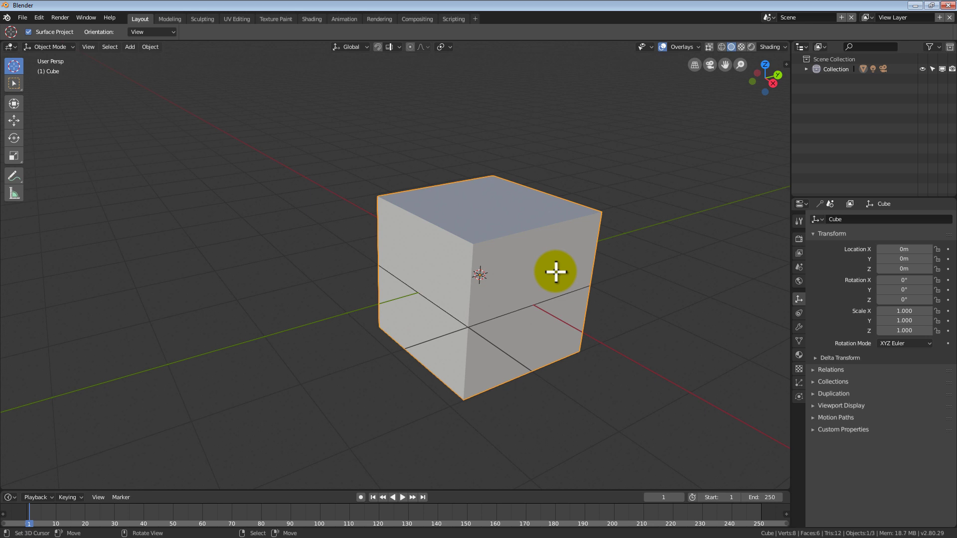
View the cube in front, right and top orthographic views
key(KP_1)
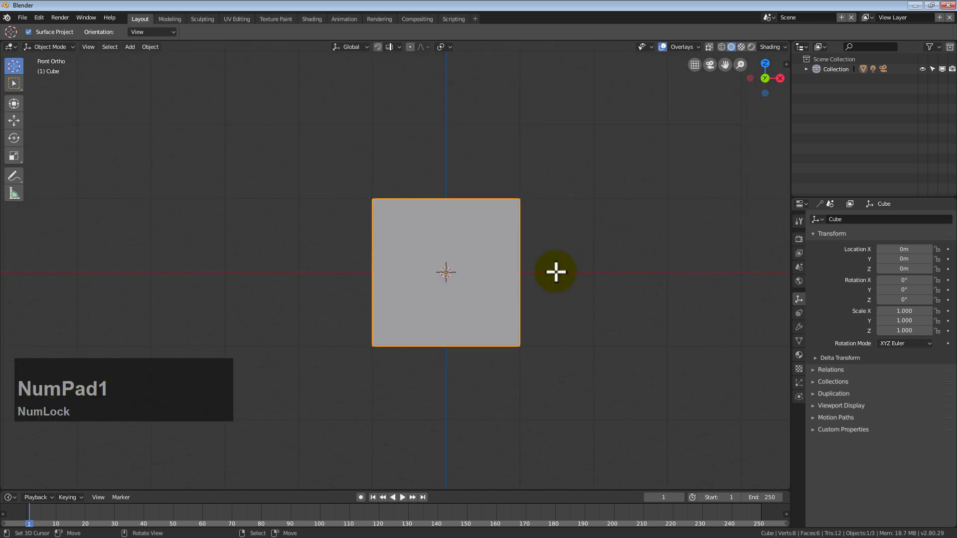
key(KP_3)
key(KP_7)
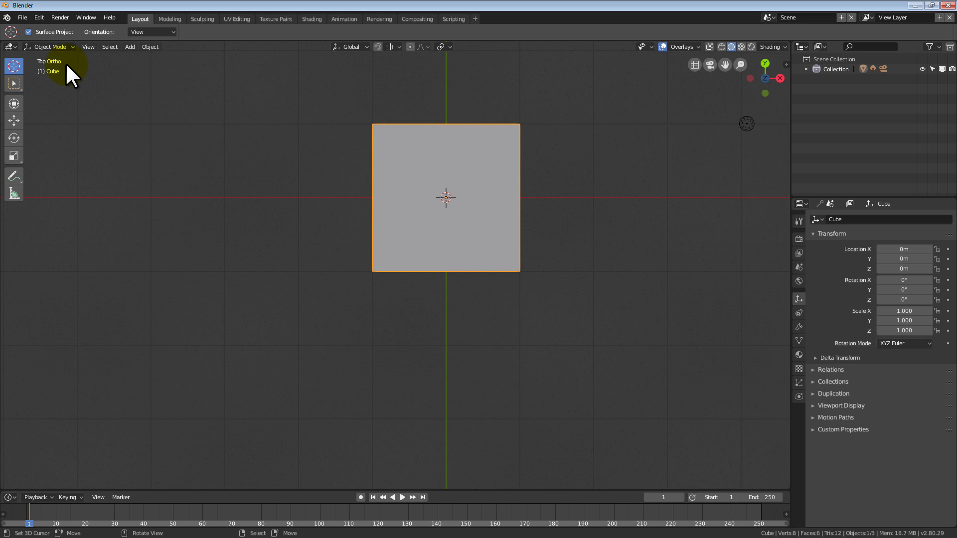
key(KP_7)
View the cube from bottom, left and back, then return to front view
key(ctrl)
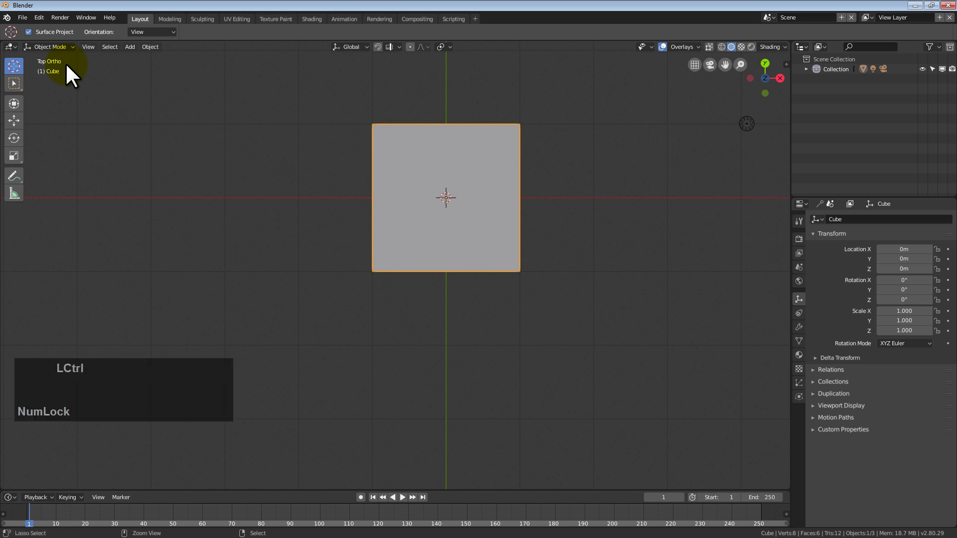
key(ctrl+KP_7)
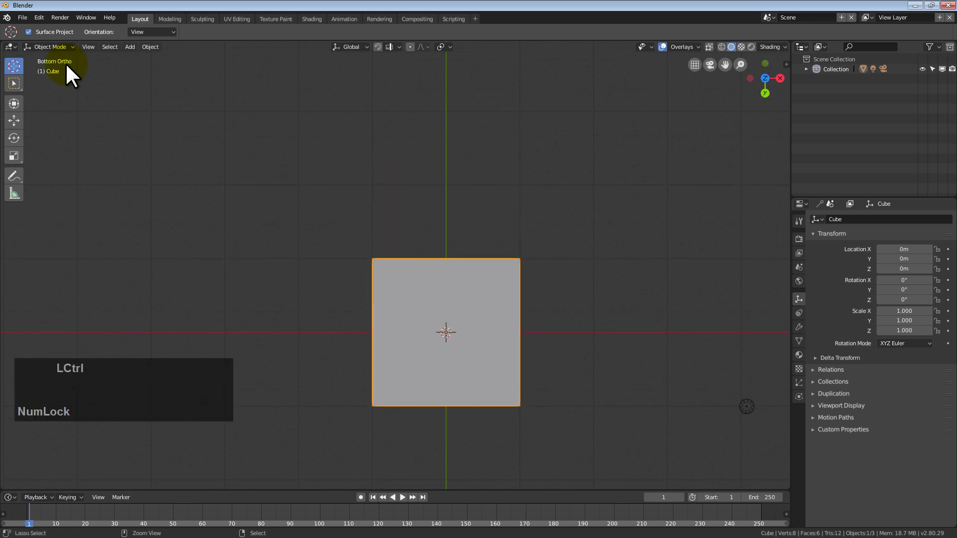
key(ctrl+KP_3)
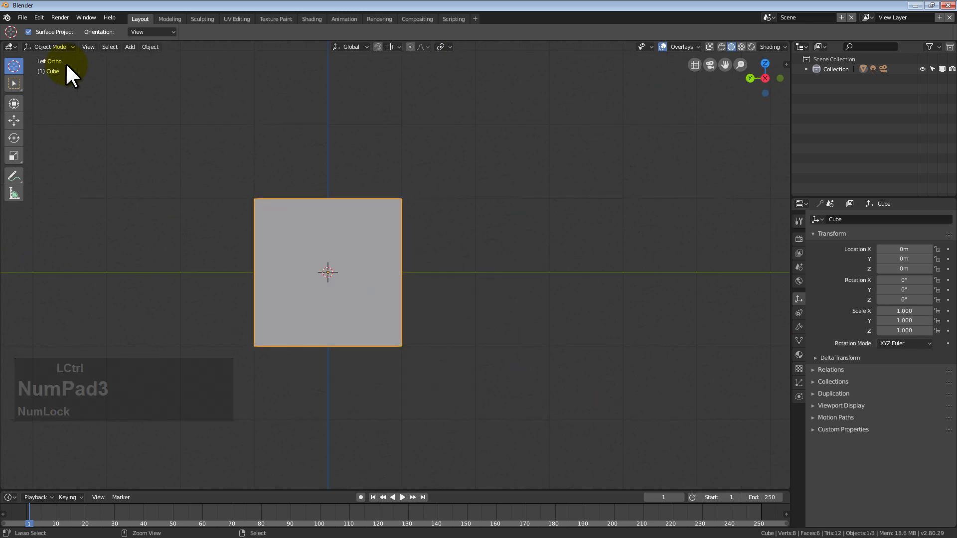
key(ctrl+KP_1)
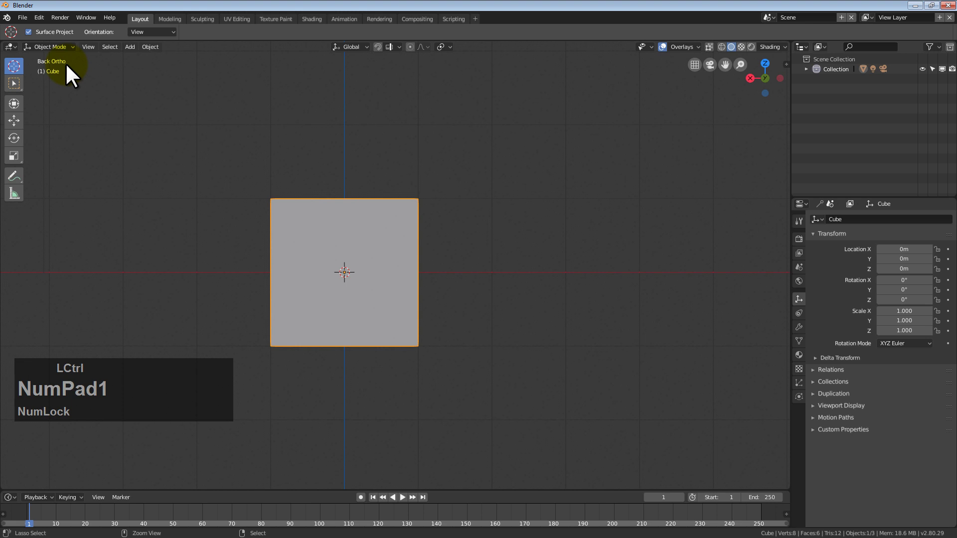
key(KP_1)
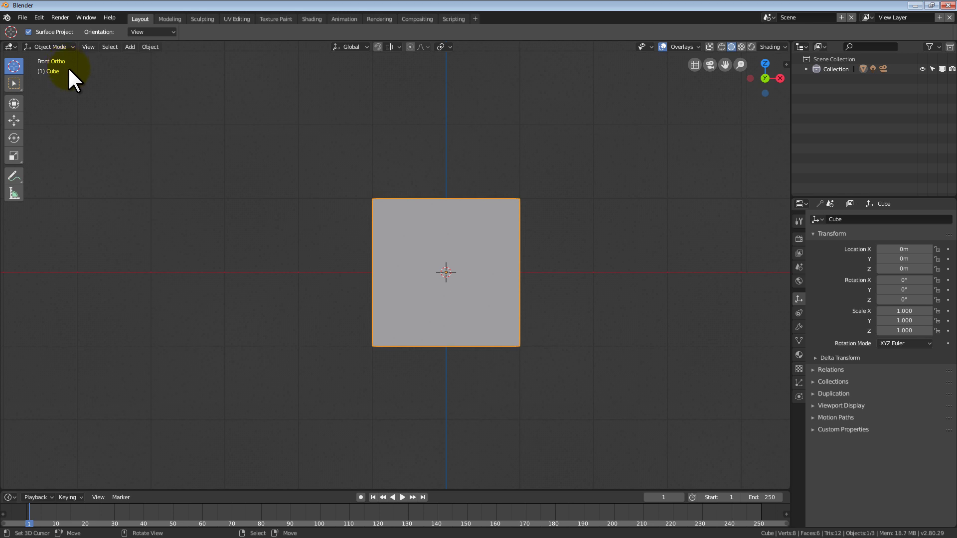
Toggle to orthographic and back to perspective with Numpad 5, orbiting the cube between toggles
middle_drag(282, 152, 302, 195)
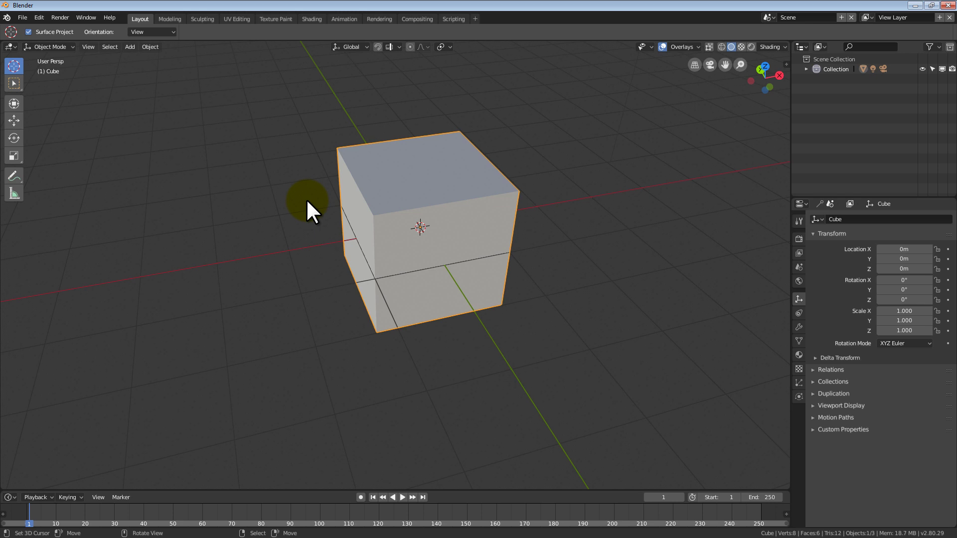
key(KP_5)
mouse_move(308, 291)
middle_down()
mouse_move(373, 278)
mouse_move(354, 266)
mouse_move(376, 293)
mouse_move(420, 256)
mouse_move(321, 246)
mouse_move(316, 288)
mouse_move(363, 278)
mouse_move(406, 299)
mouse_move(373, 275)
mouse_move(325, 267)
mouse_move(326, 290)
mouse_move(396, 267)
mouse_move(377, 289)
mouse_move(291, 246)
mouse_move(288, 282)
mouse_move(315, 280)
middle_up()
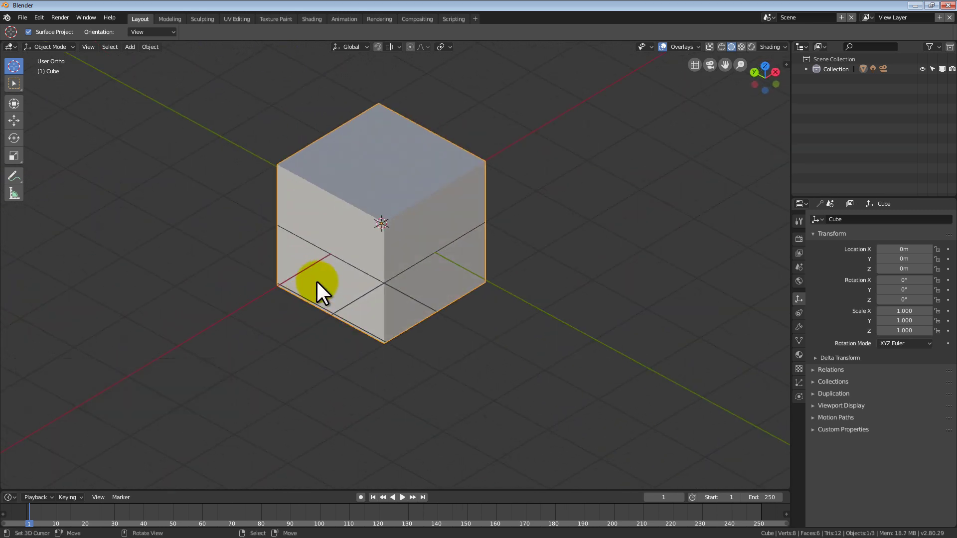
key(KP_5)
scroll(337, 289, down, 3)
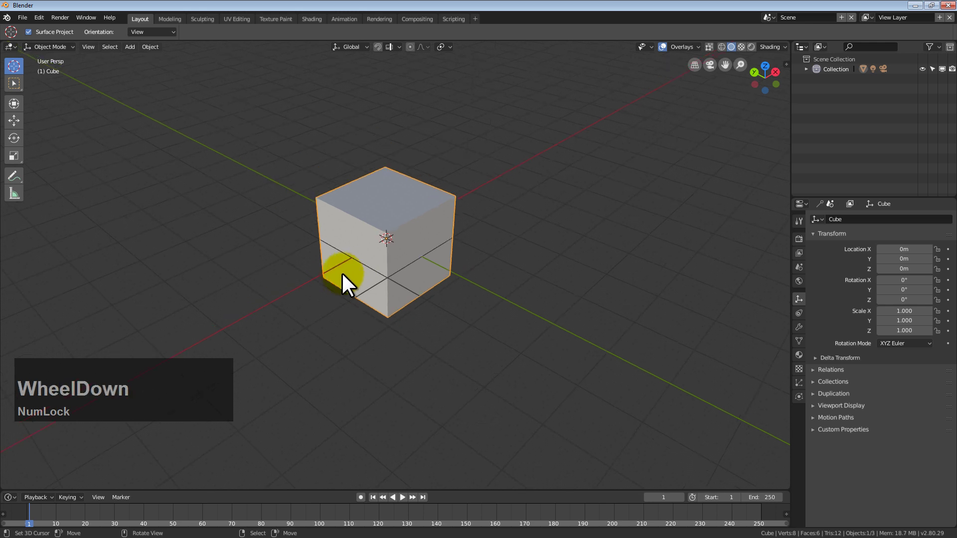
mouse_move(341, 272)
middle_down()
mouse_move(359, 293)
mouse_move(394, 280)
mouse_move(379, 277)
middle_up()
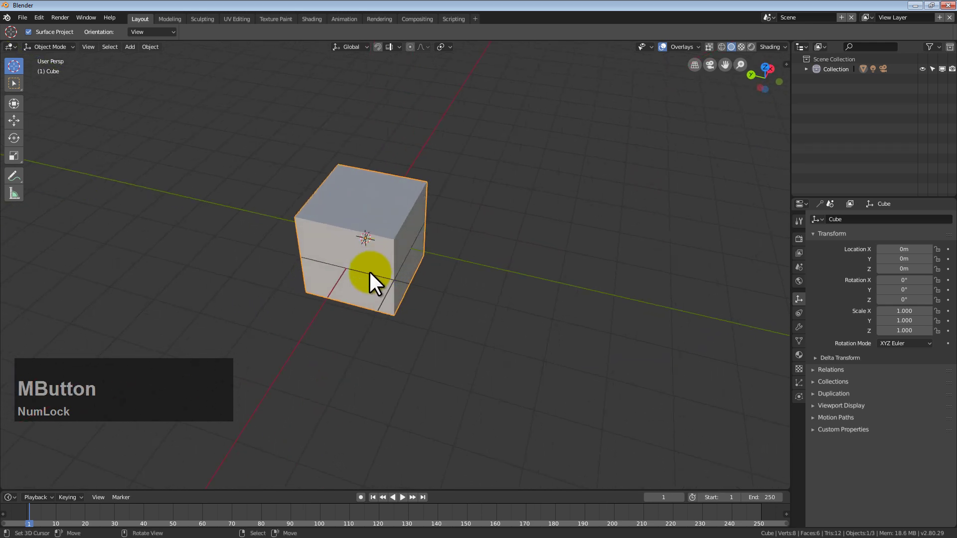
mouse_move(320, 277)
middle_down()
mouse_move(410, 292)
mouse_move(332, 232)
mouse_move(315, 332)
mouse_move(370, 254)
mouse_move(316, 289)
mouse_move(290, 281)
mouse_move(500, 286)
mouse_move(327, 217)
mouse_move(489, 295)
mouse_move(388, 260)
mouse_move(376, 298)
mouse_move(393, 228)
mouse_move(279, 260)
mouse_move(373, 261)
mouse_move(267, 246)
mouse_move(350, 236)
middle_up()
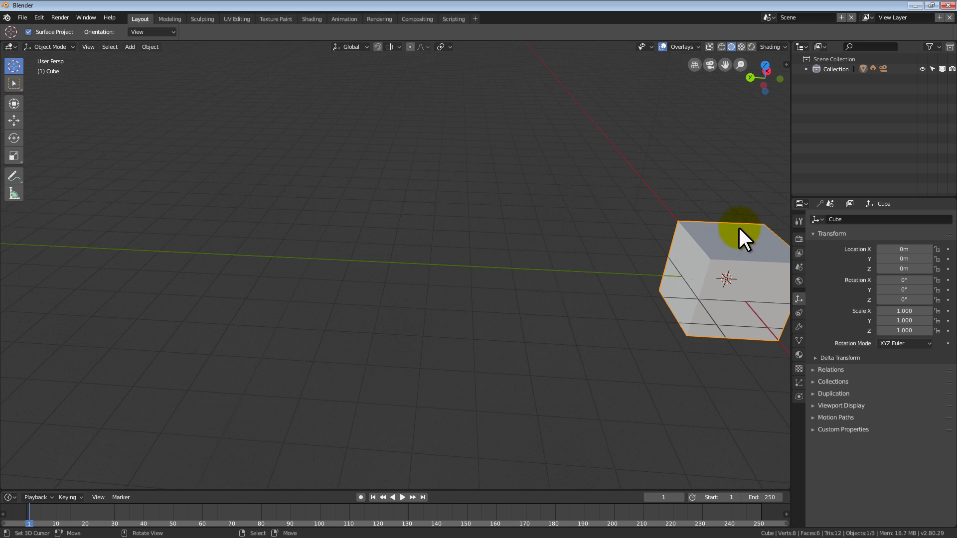
Frame the selected cube with Numpad period, then orbit to an elevated angle
right_click(740, 246)
key(KP_Decimal)
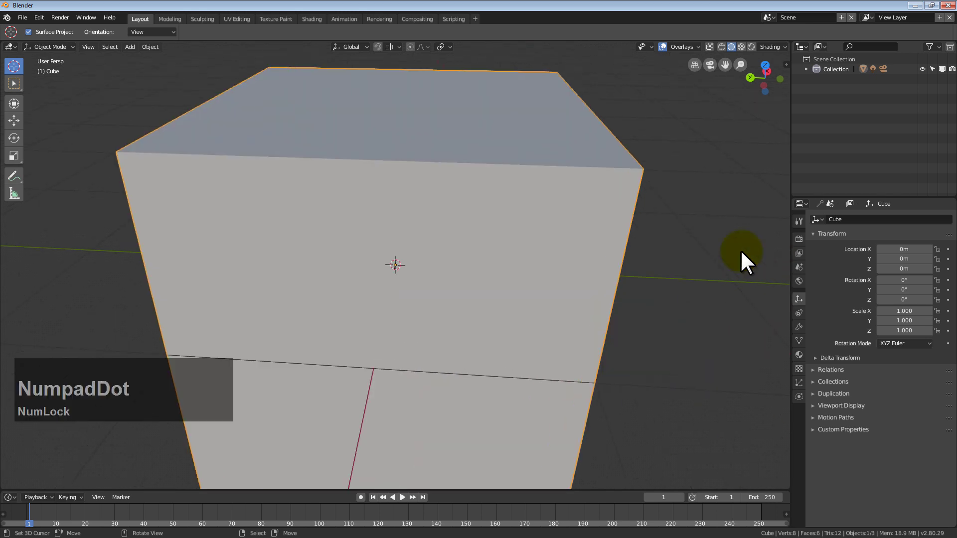
scroll(686, 239, down, 4)
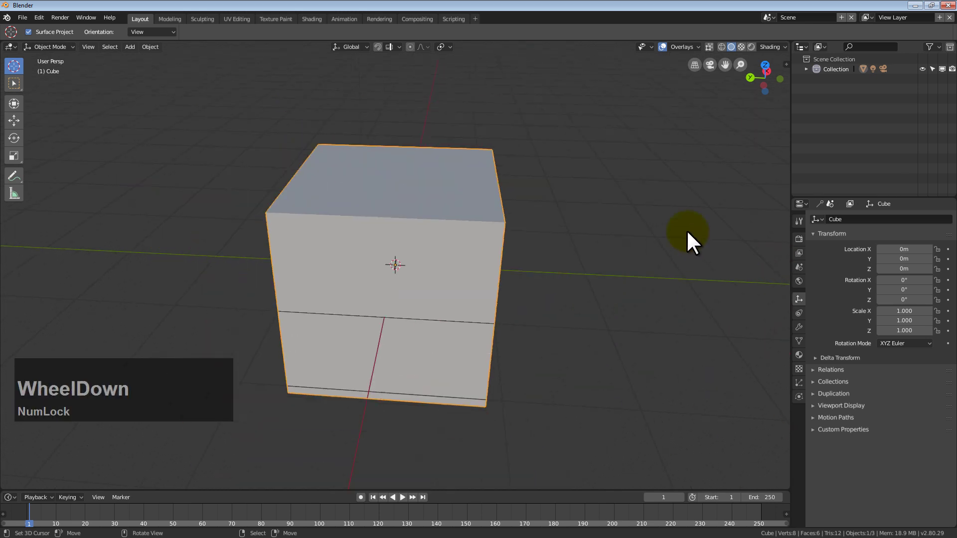
scroll(513, 251, down, 4)
mouse_move(510, 249)
middle_down()
mouse_move(539, 228)
mouse_move(368, 288)
mouse_move(530, 257)
mouse_move(368, 252)
mouse_move(499, 323)
mouse_move(532, 239)
mouse_move(479, 272)
middle_up()
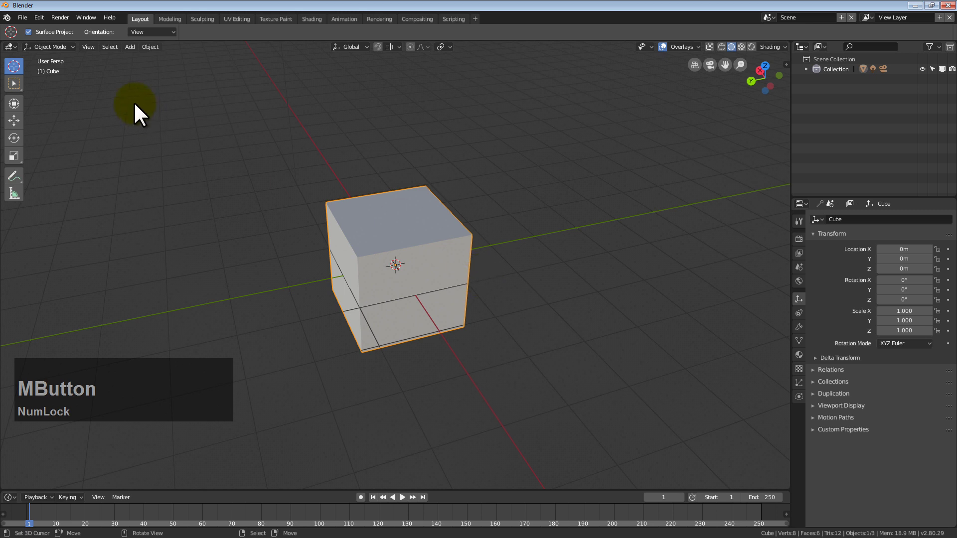
click(40, 17)
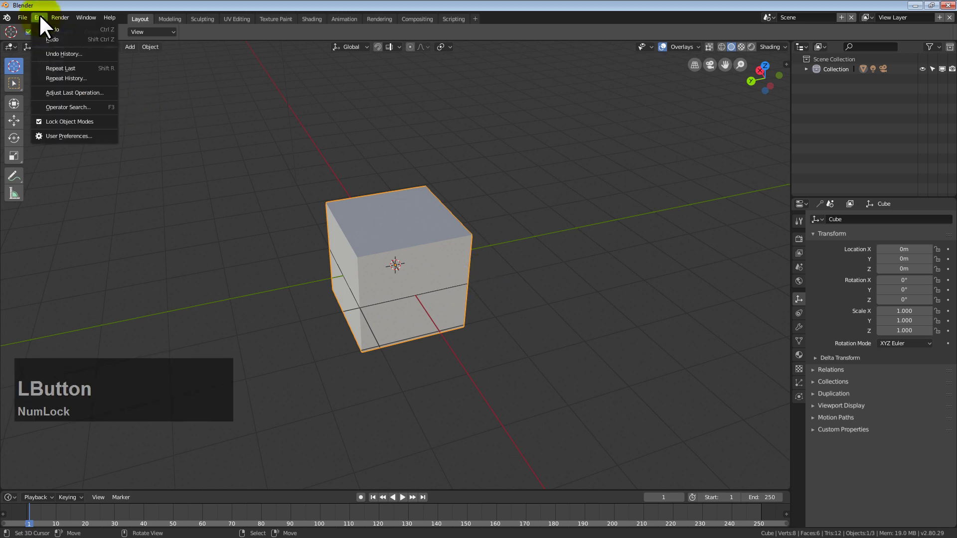
click(67, 135)
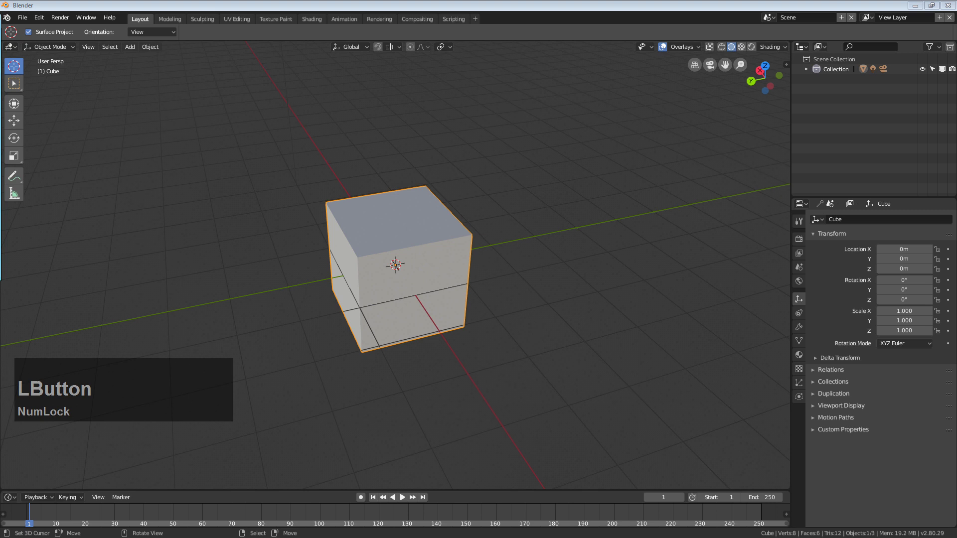
drag(372, 28, 334, 33)
click(332, 40)
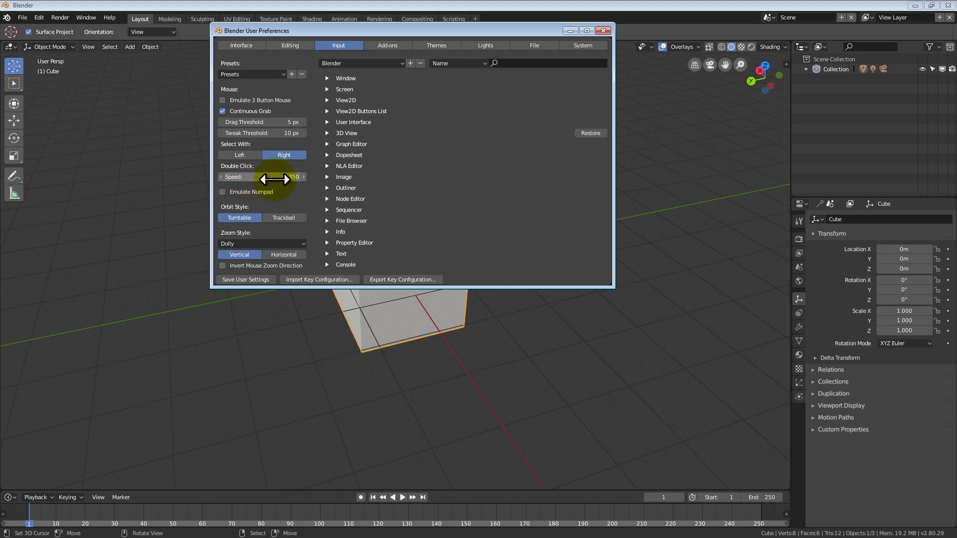
click(605, 30)
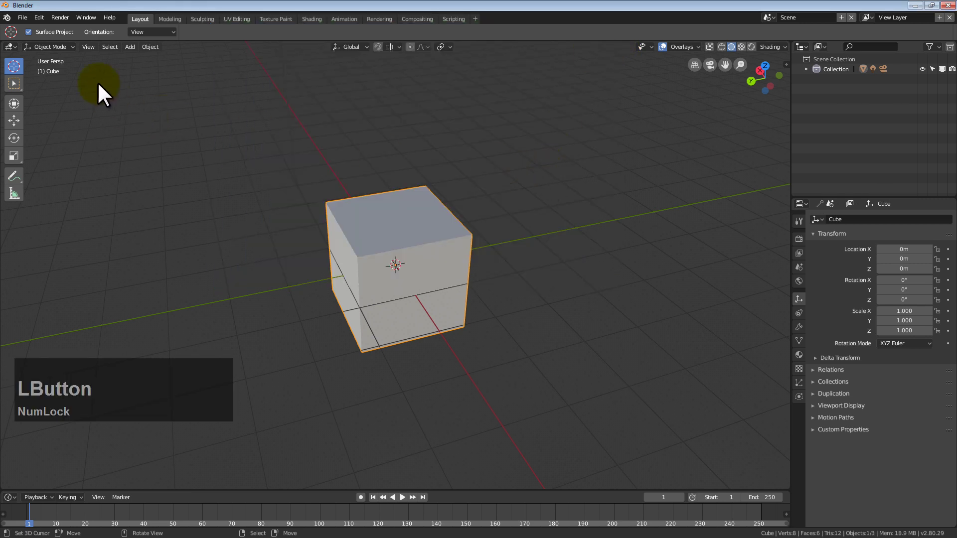
click(88, 47)
mouse_move(138, 142)
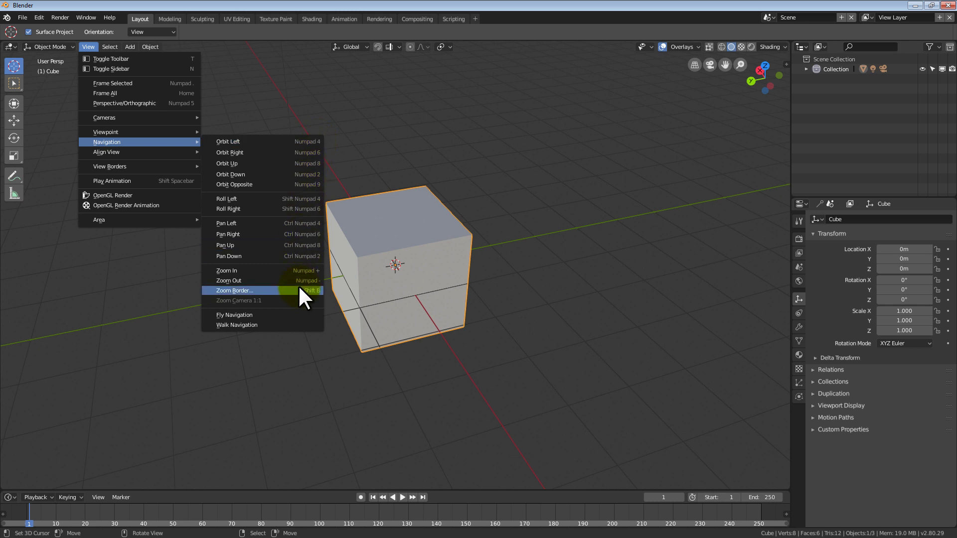
right_click(254, 325)
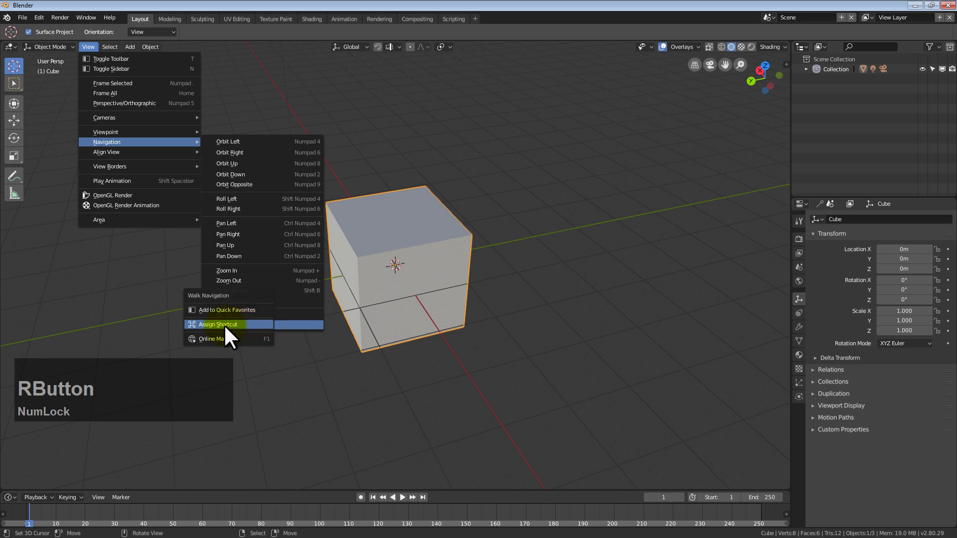